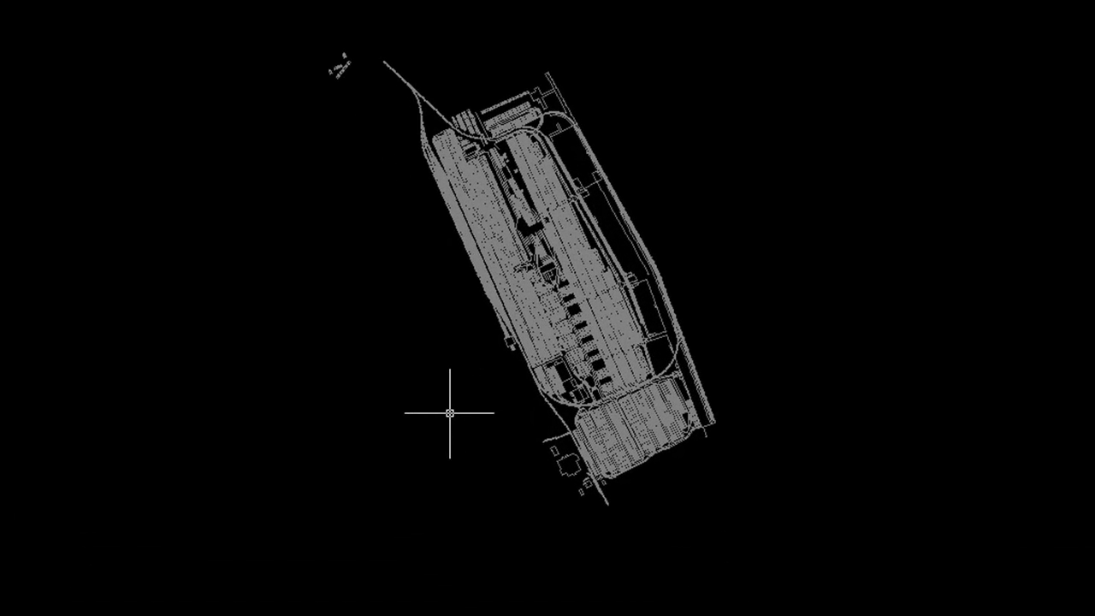
Move the entire site drawing from a base point beside its lower-left end to the origin 0,0,0.
left_click(829, 546)
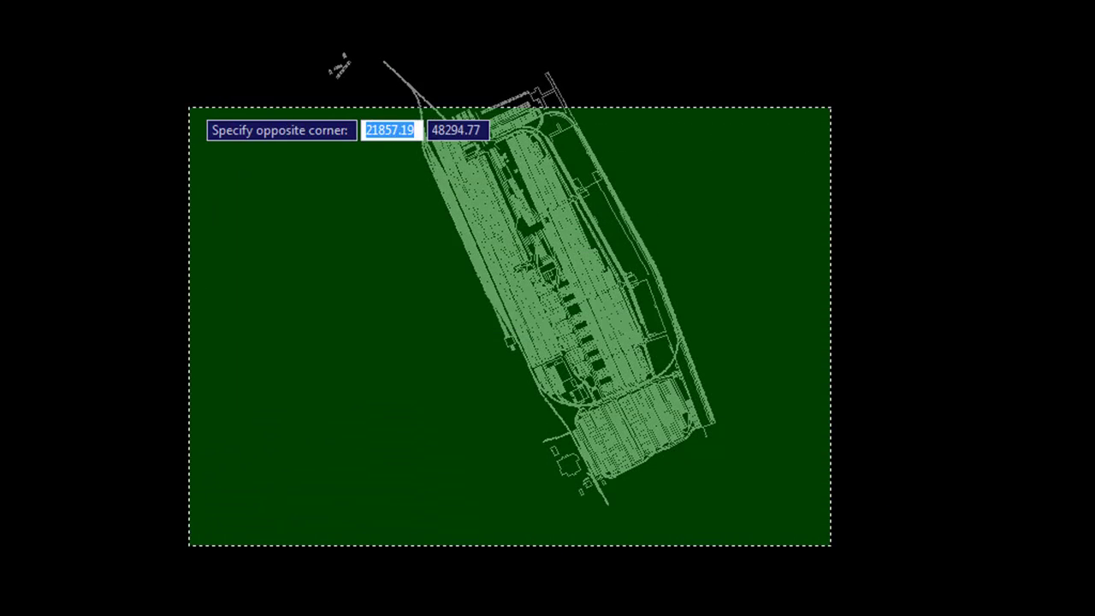
left_click(180, 1)
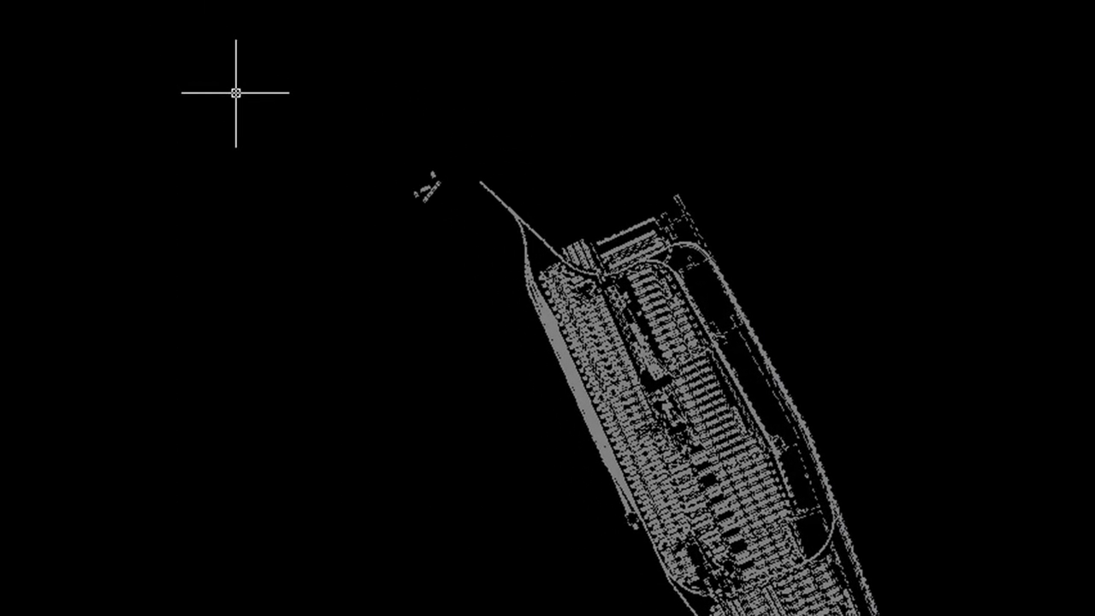
type("move")
key("Return")
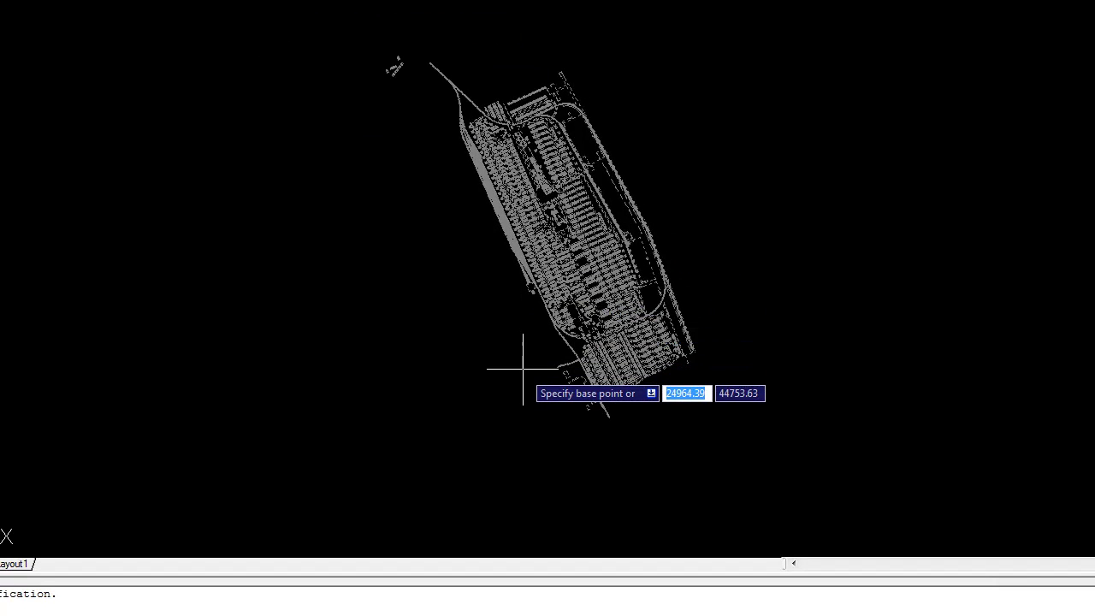
left_click(524, 329)
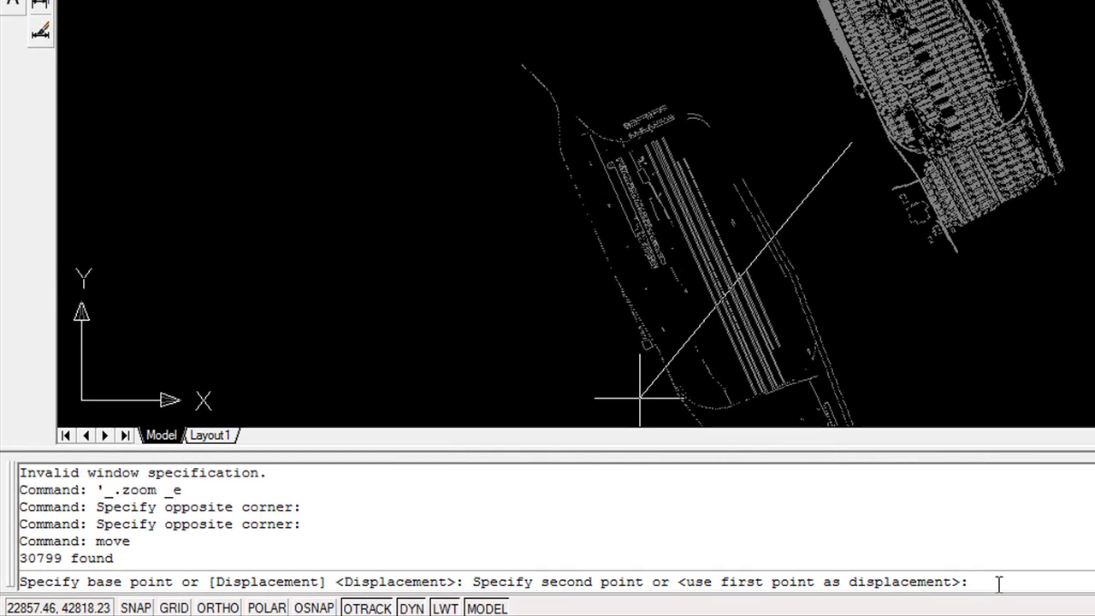
type("0,0,0")
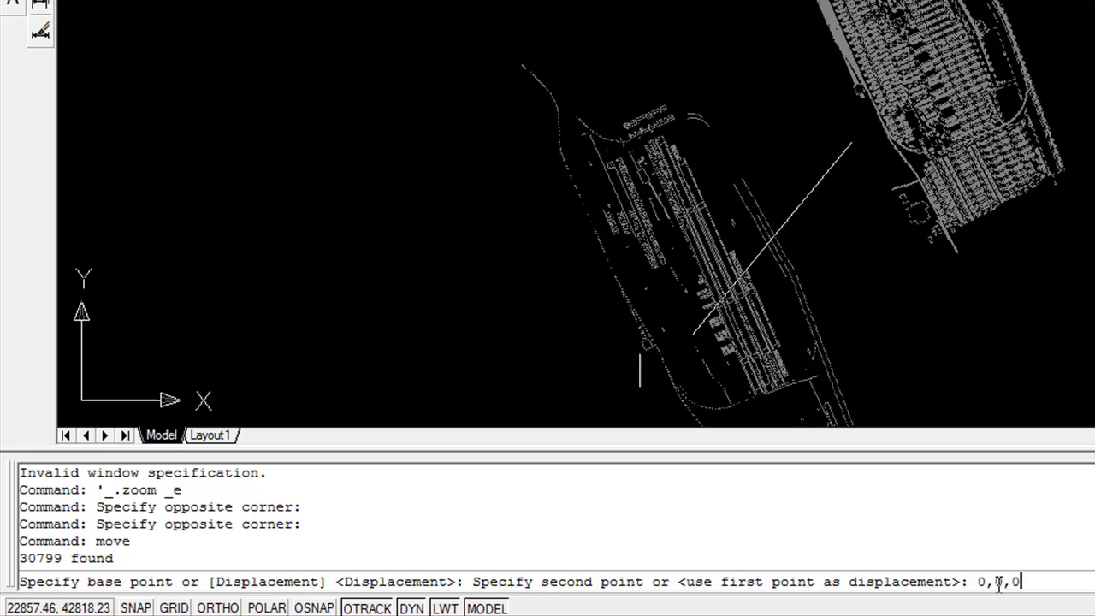
key("Return")
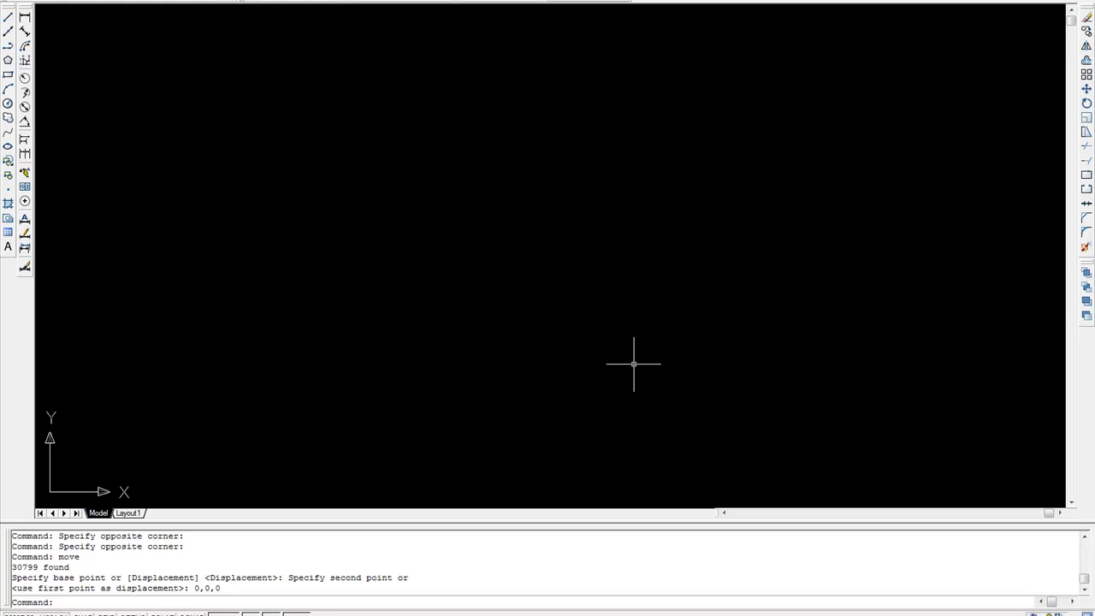
middle_click(577, 285)
middle_click(578, 285)
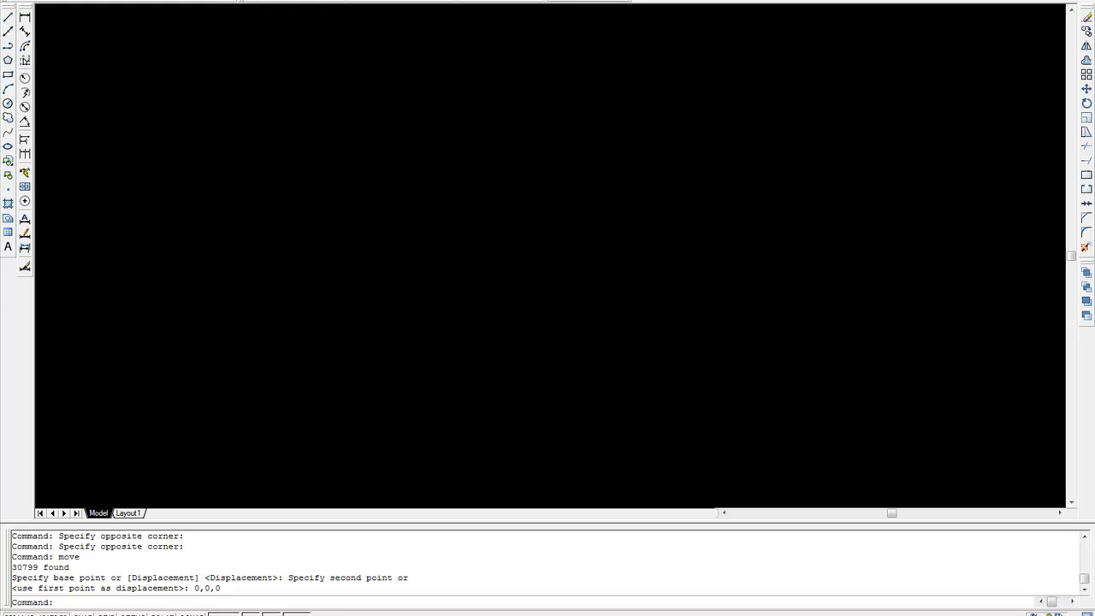
middle_click_drag(652, 325, 665, 262)
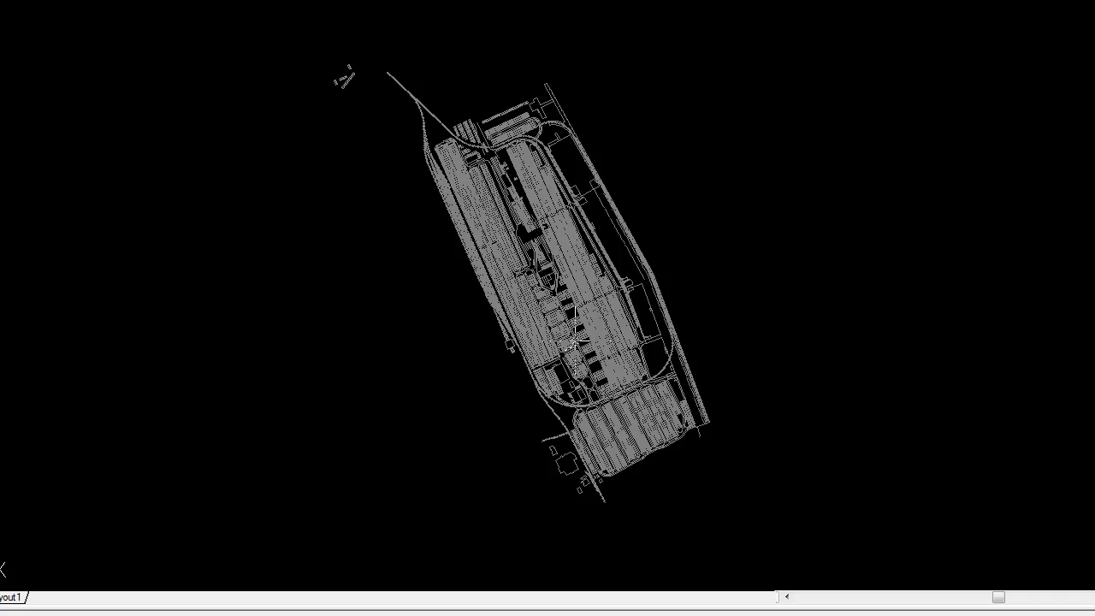
Measure the distance across the lane between two neighbouring rows of gridded blocks to check the drawing's scale.
scroll(611, 342, "up", 5)
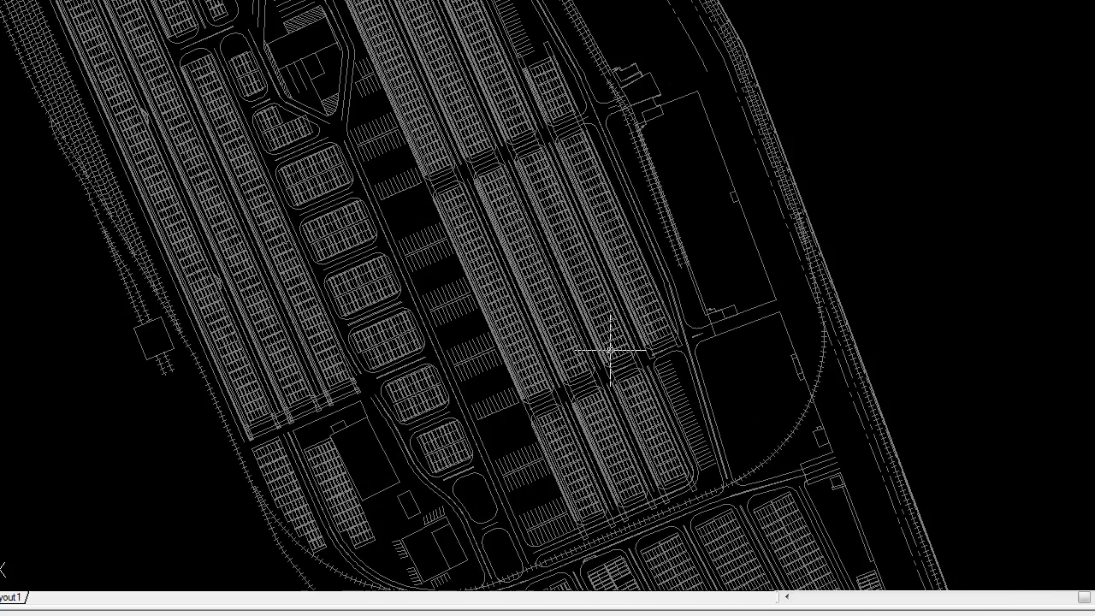
scroll(530, 359, "up", 2)
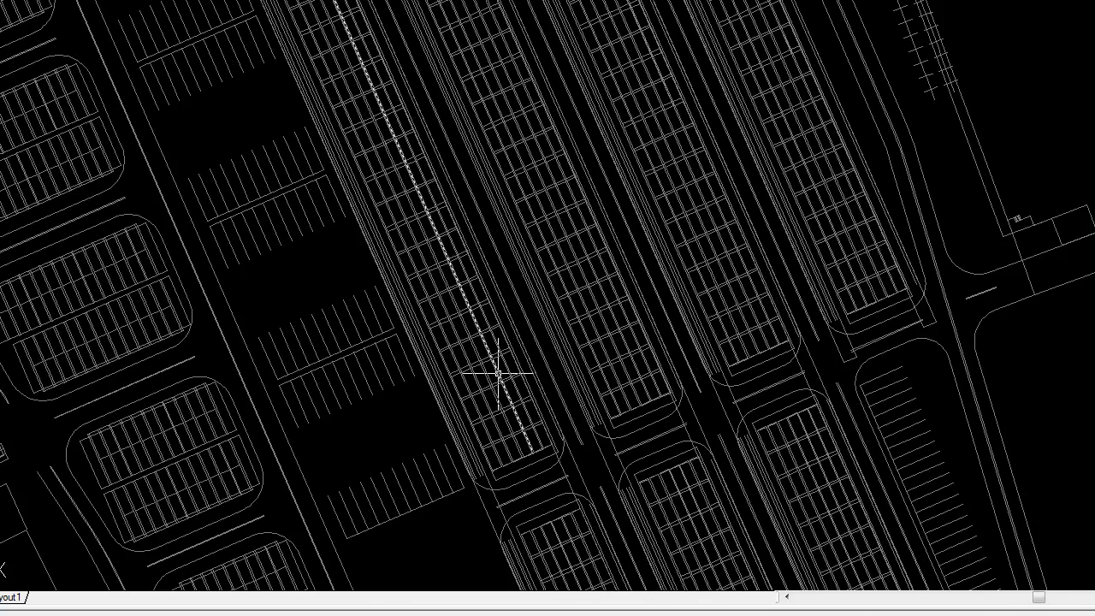
scroll(530, 365, "up", 2)
scroll(530, 366, "up", 2)
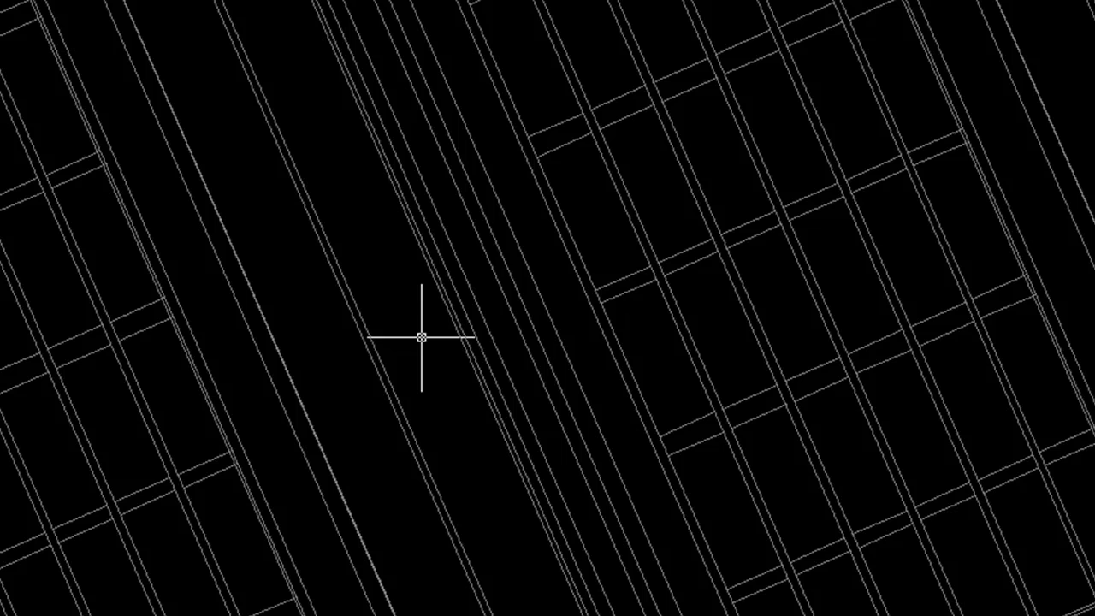
type("dist")
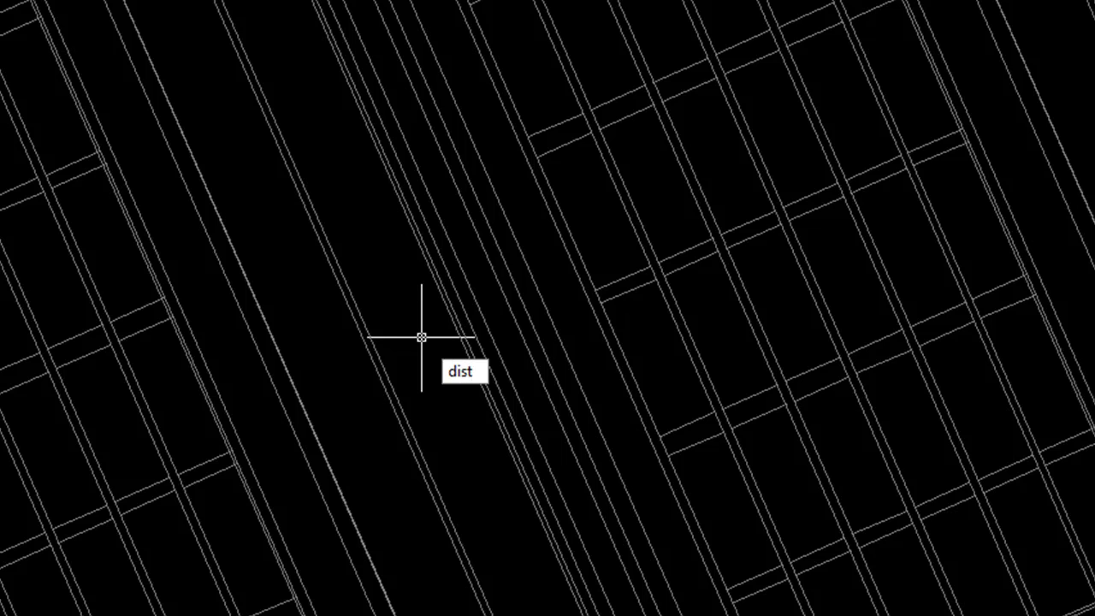
key("Return")
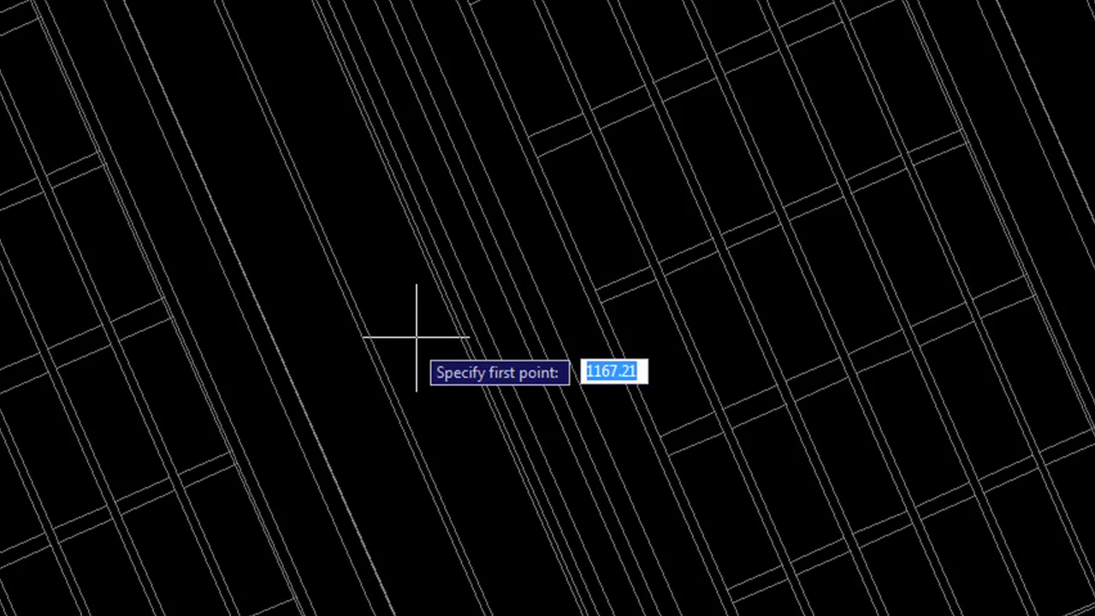
left_click(299, 396)
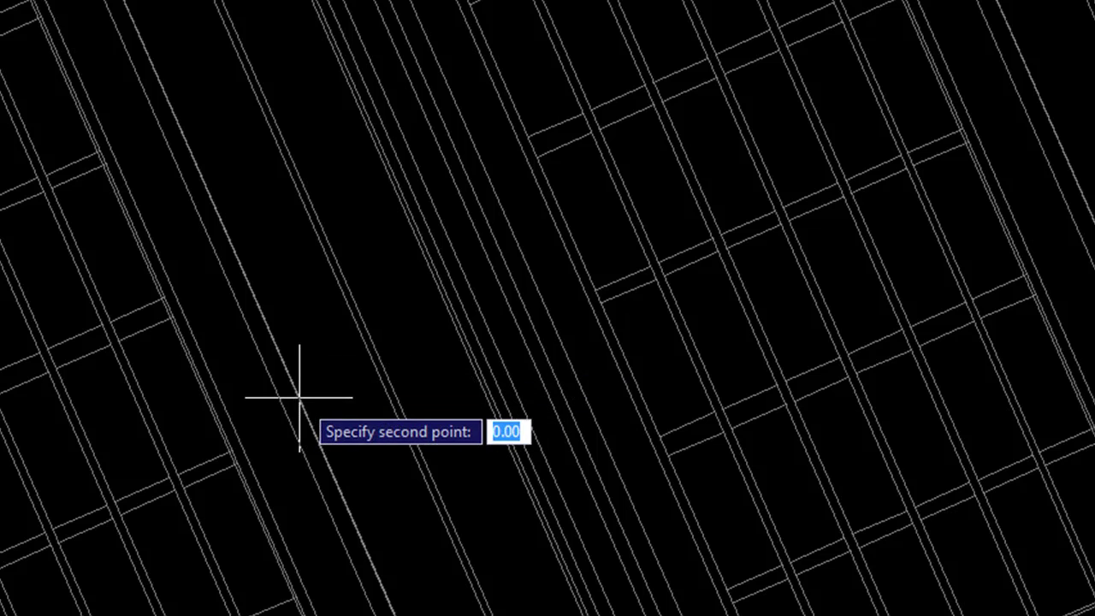
left_click(454, 334)
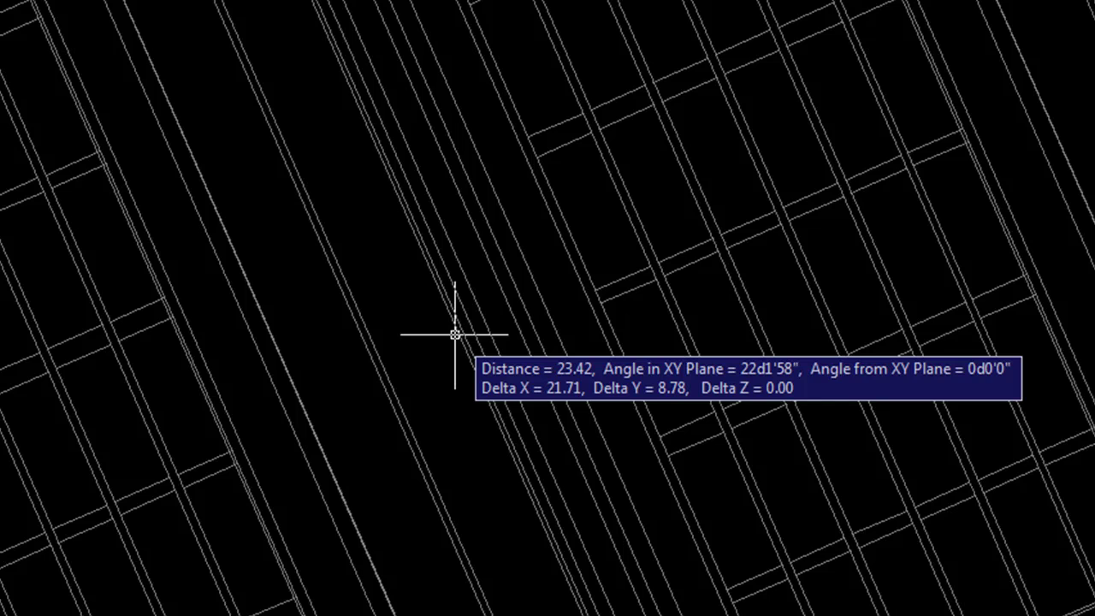
scroll(420, 337, "down", 3)
left_click(586, 325)
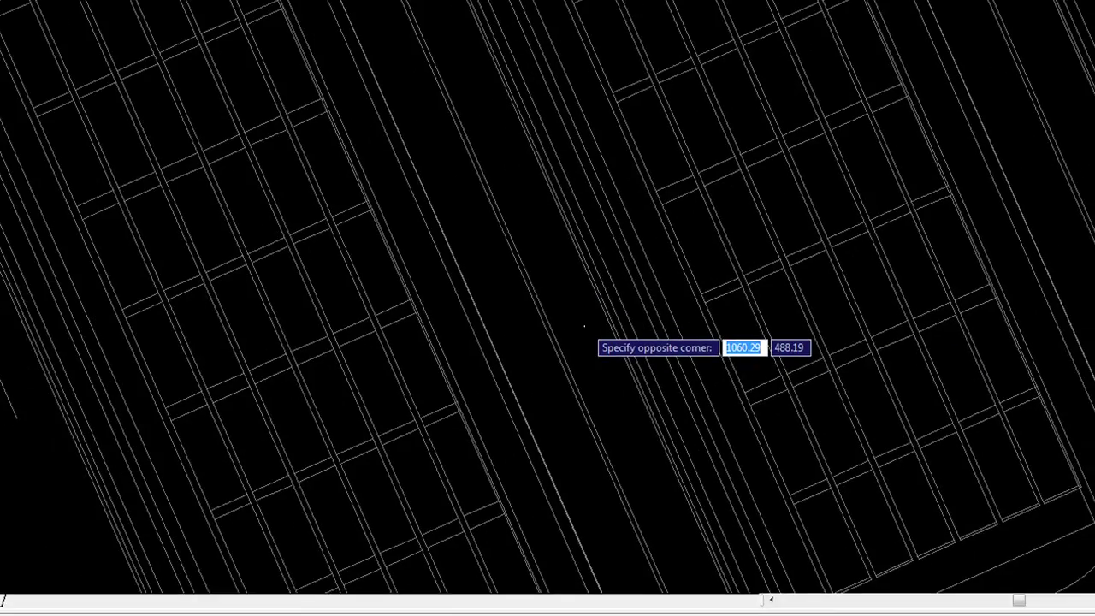
scroll(586, 326, "down", 8)
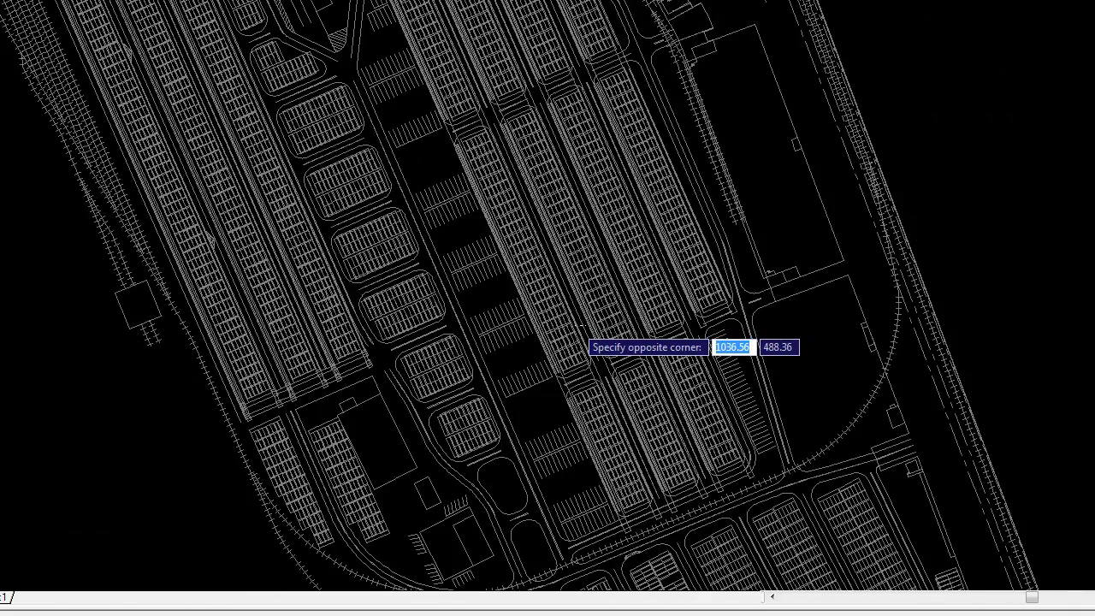
scroll(574, 327, "down", 2)
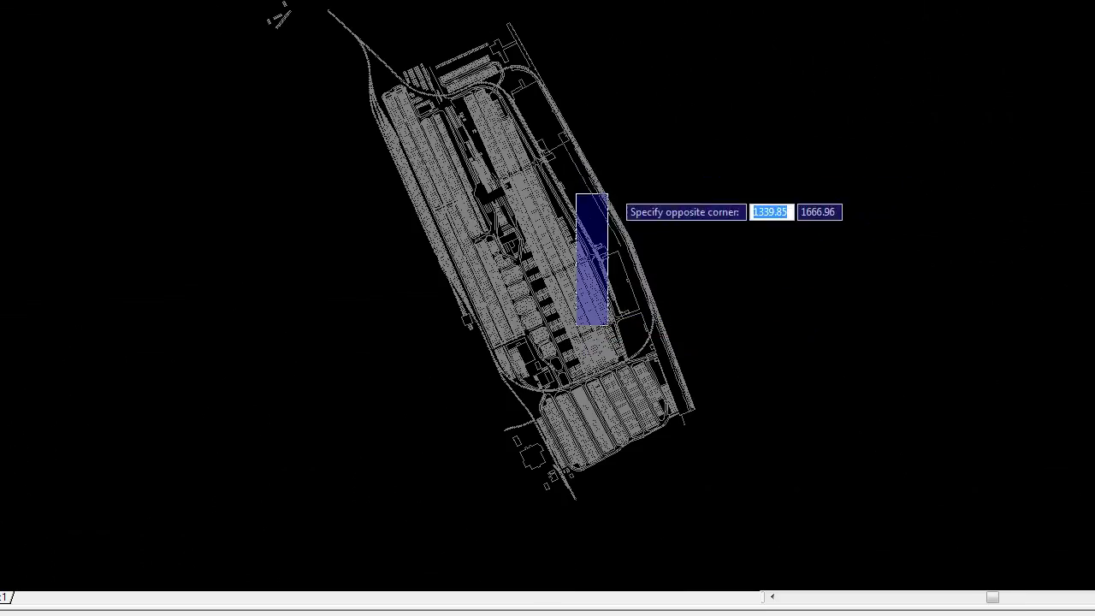
left_click(660, 169)
middle_click_drag(635, 146, 635, 167)
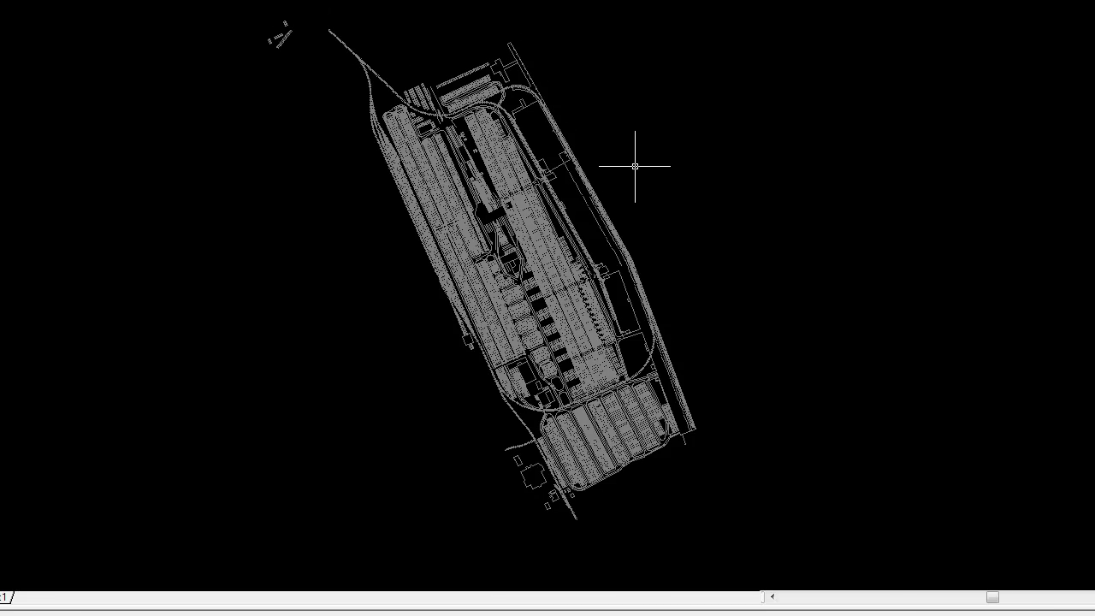
left_click(809, 537)
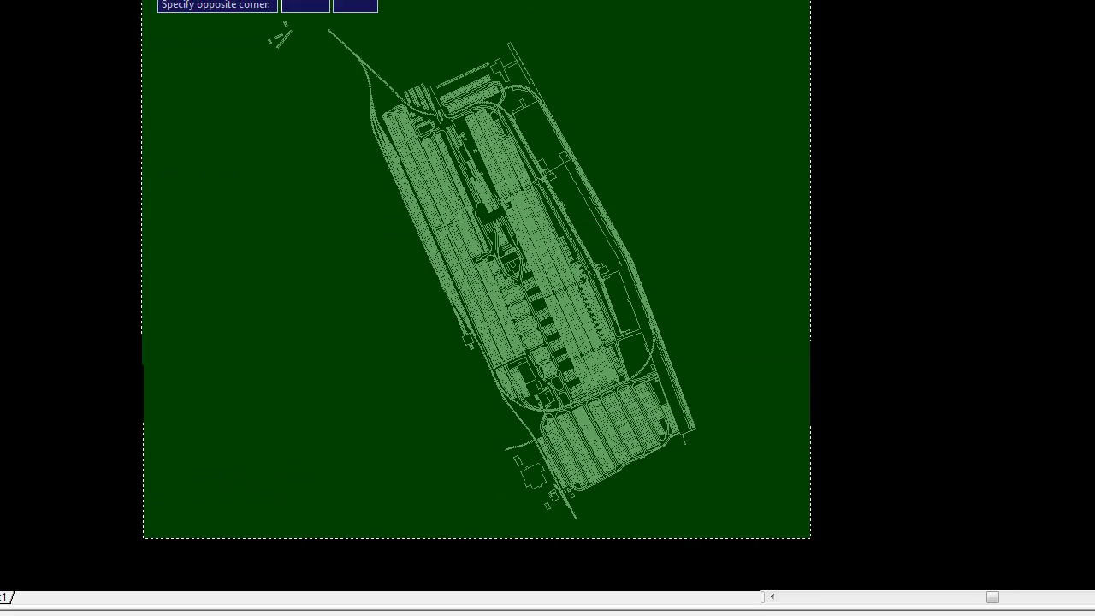
left_click(149, 1)
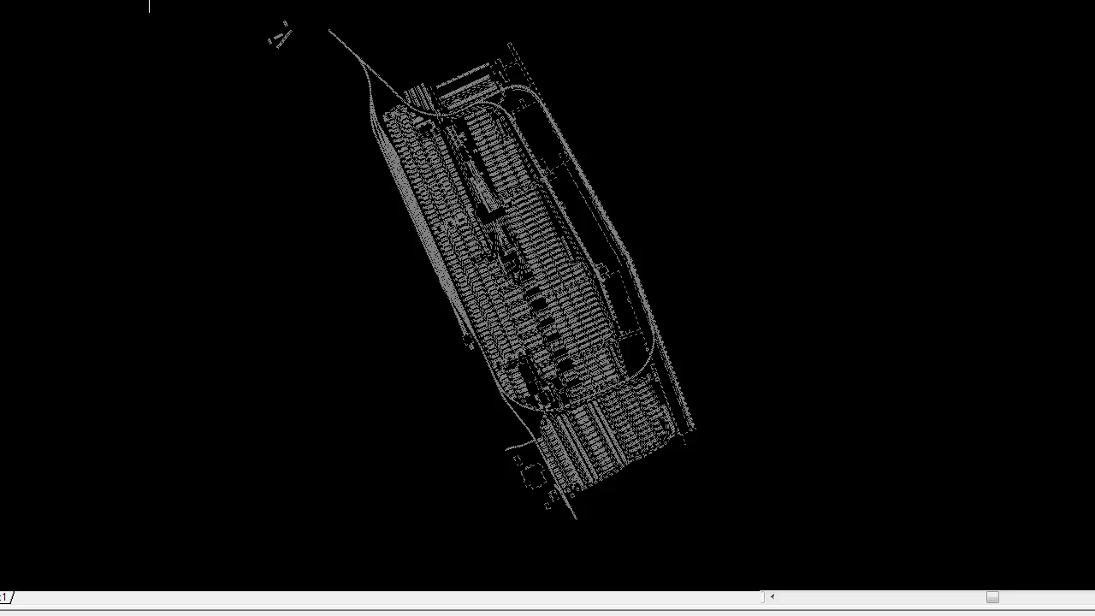
scroll(66, 533, "up", 3)
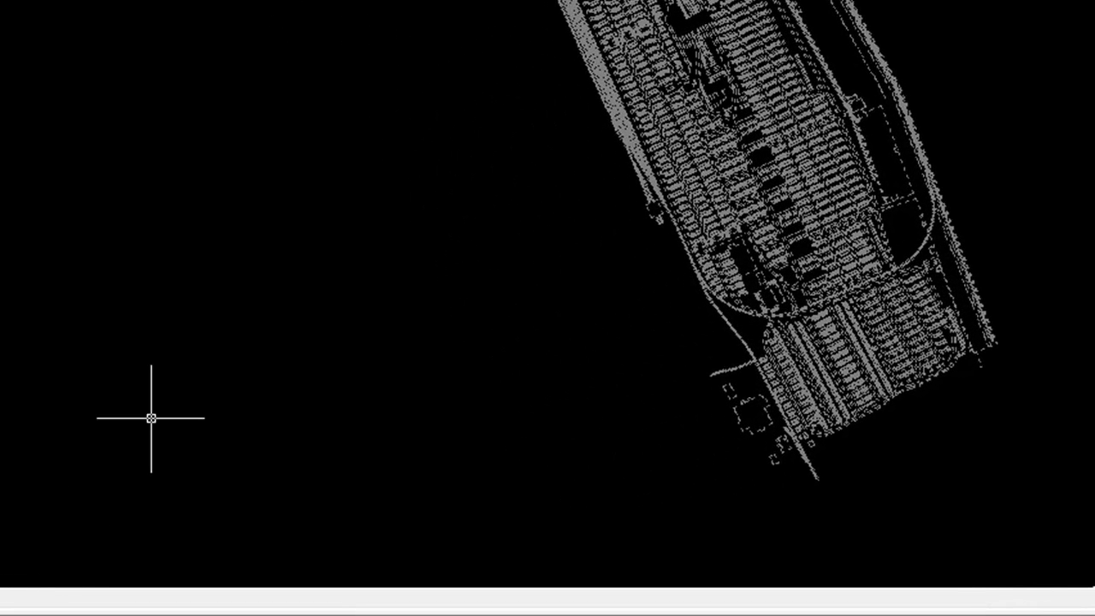
type("scale")
key("Return")
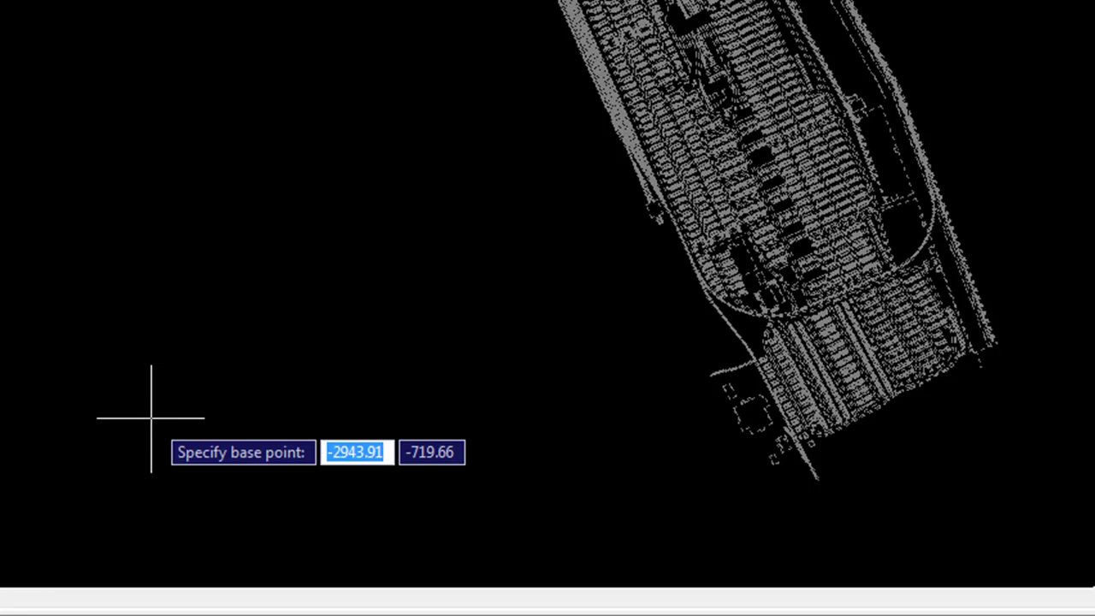
type("0,0,0")
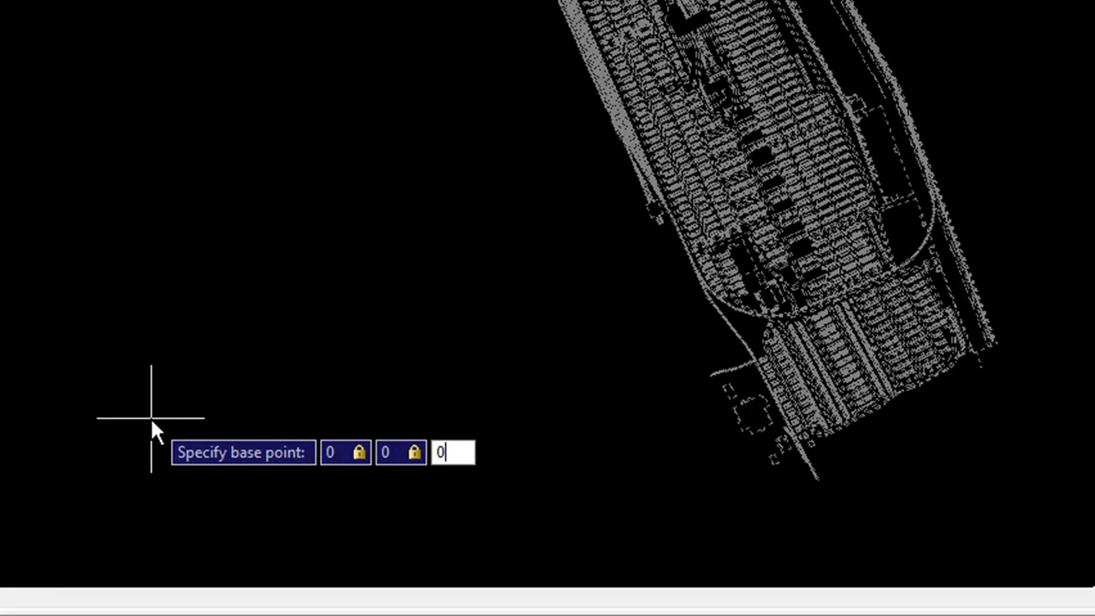
key("Return")
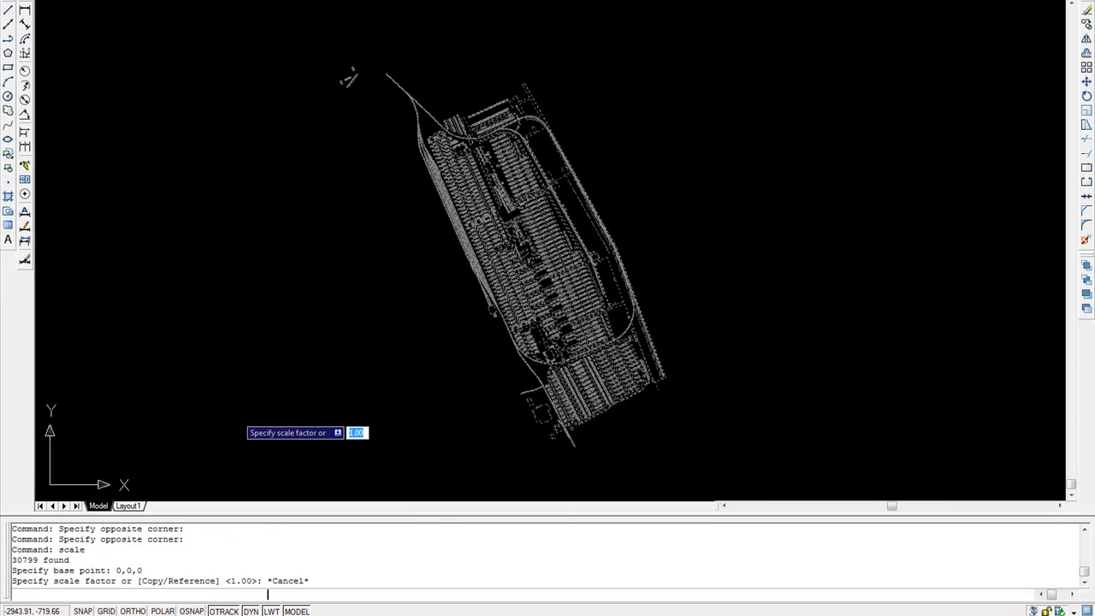
key("Escape")
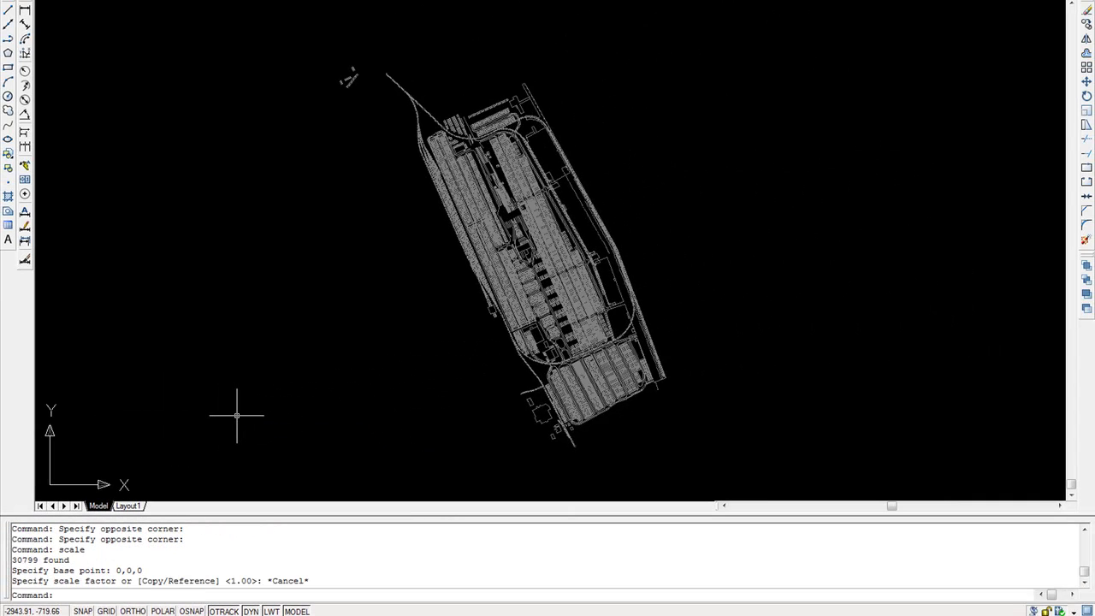
key("Escape")
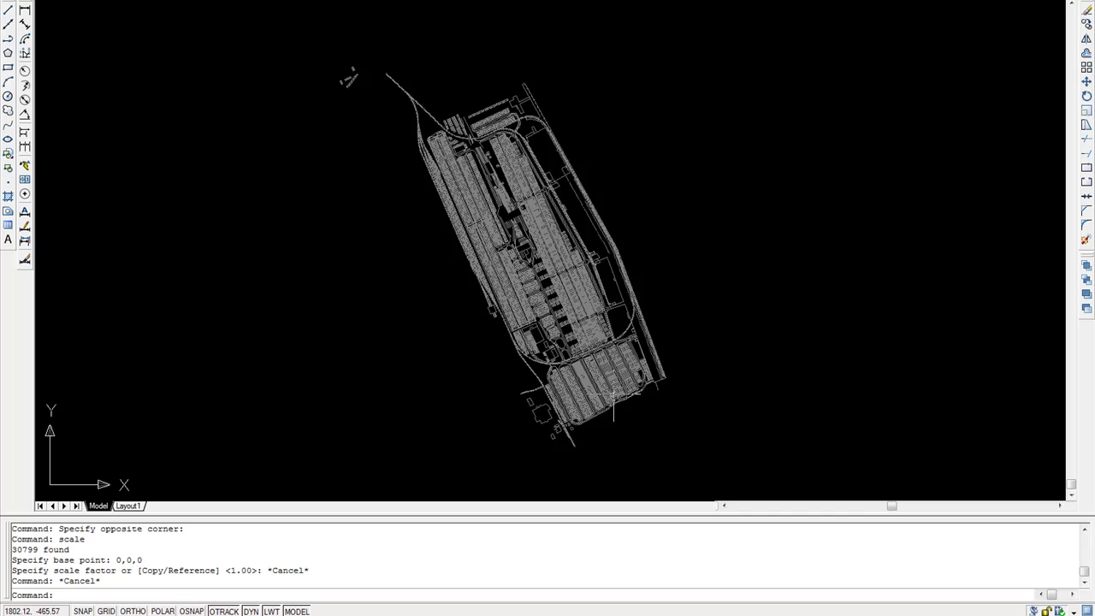
Explode all objects of the site drawing.
left_click(780, 458)
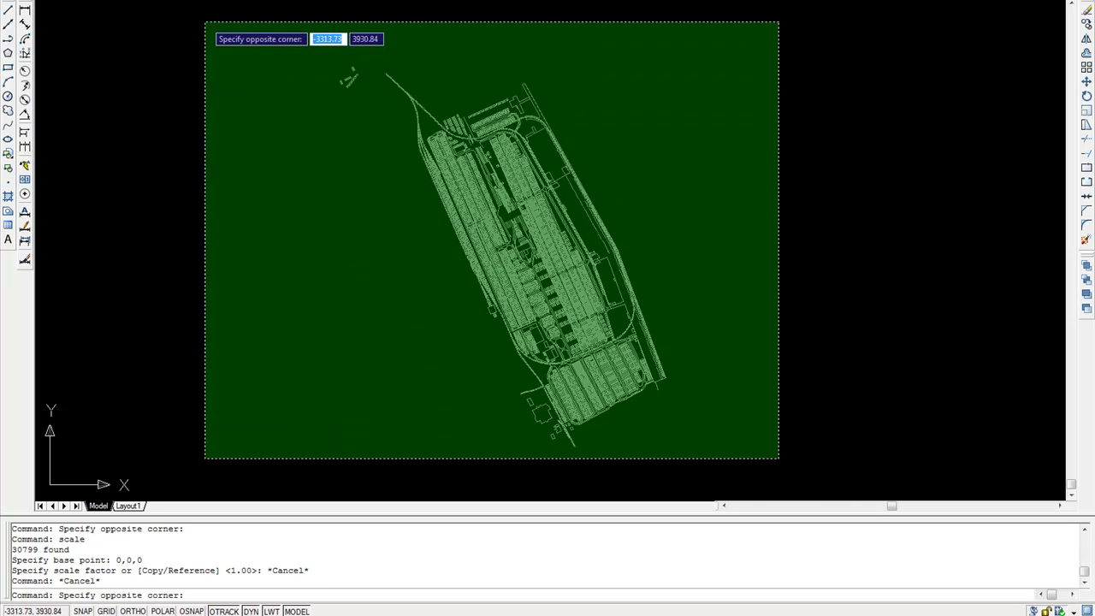
left_click(206, 26)
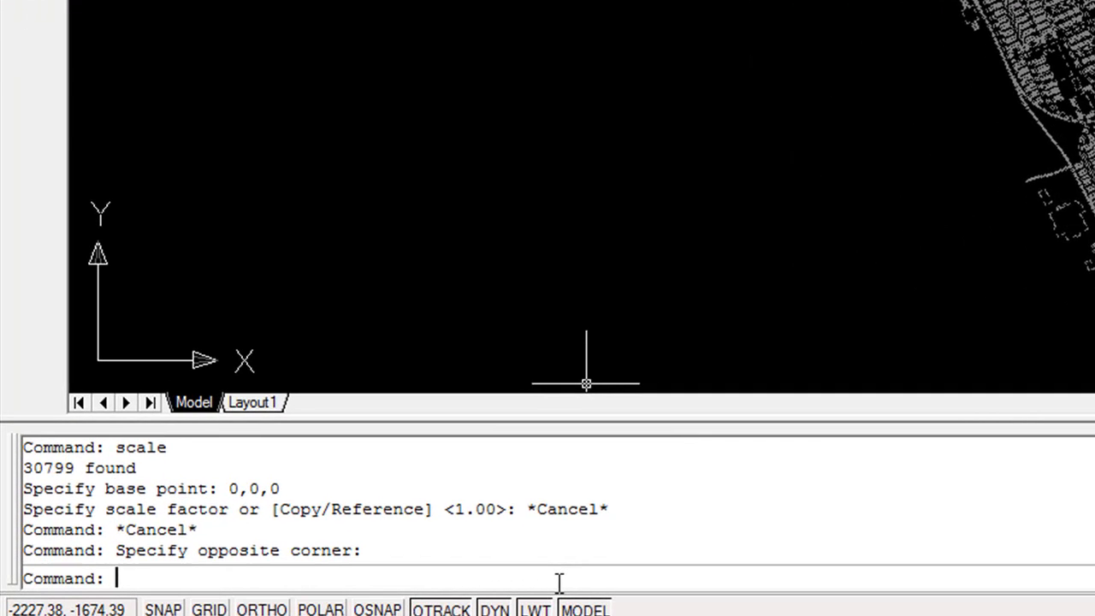
type("explode")
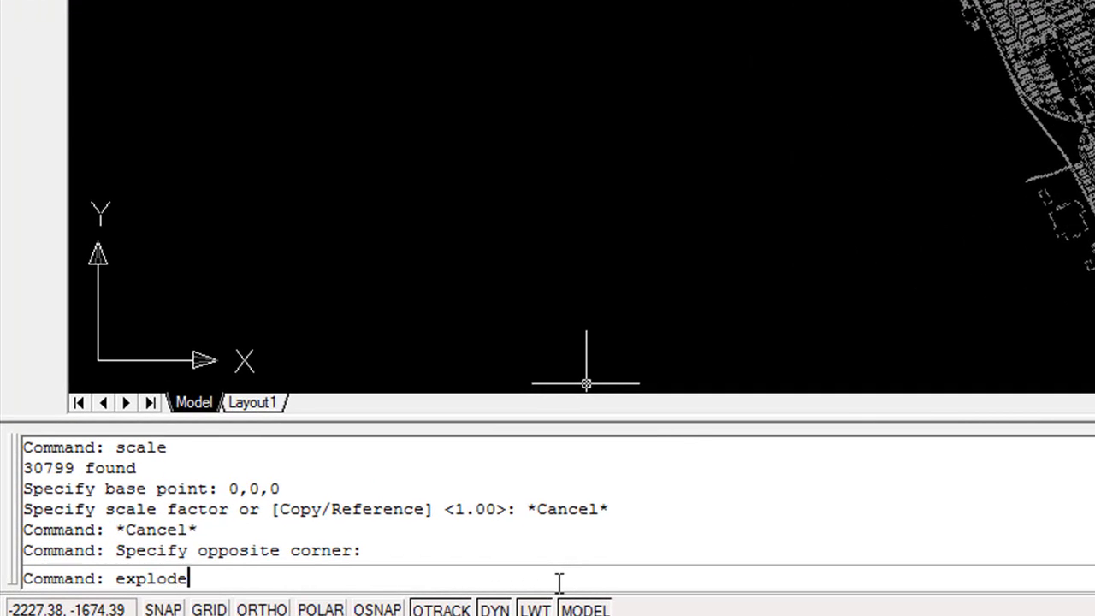
key("Return")
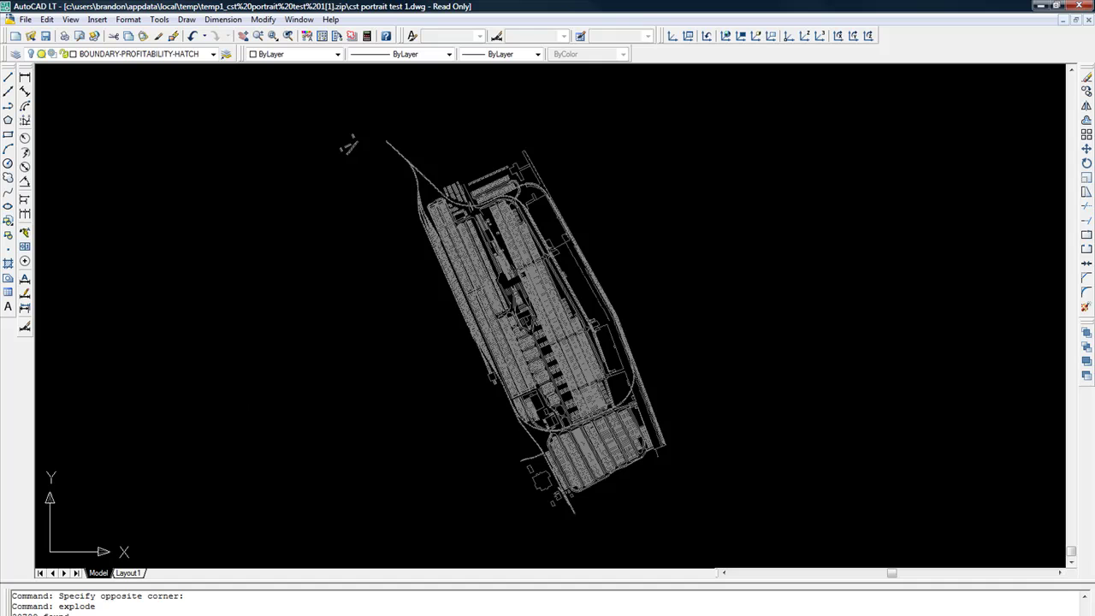
Save the drawing to the Desktop as an AutoCAD 2000/LT2000 DXF file named CST.
left_click(216, 401)
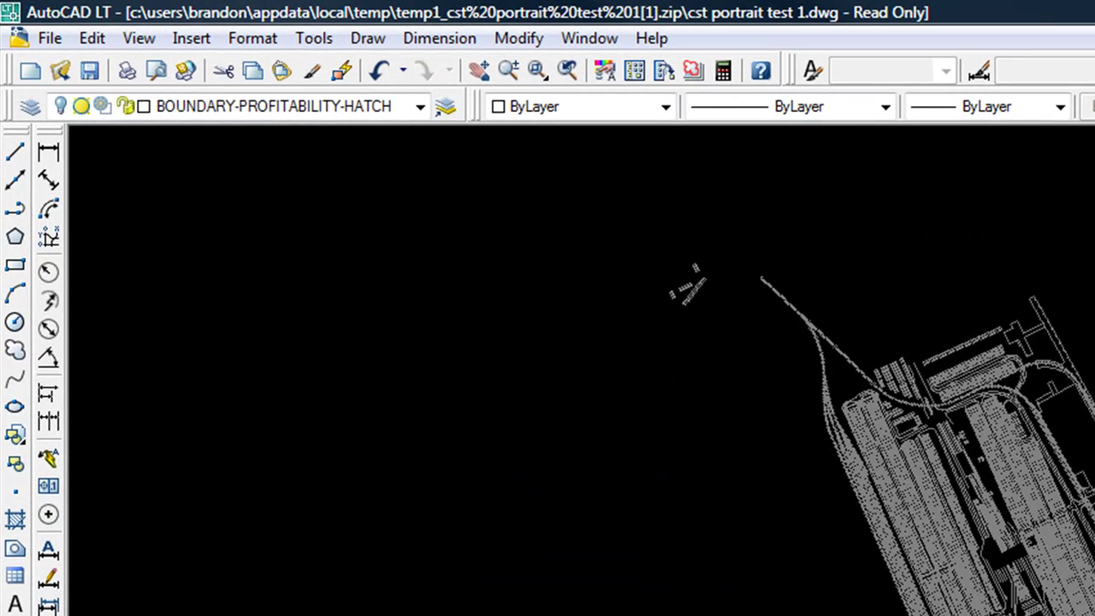
left_click(56, 40)
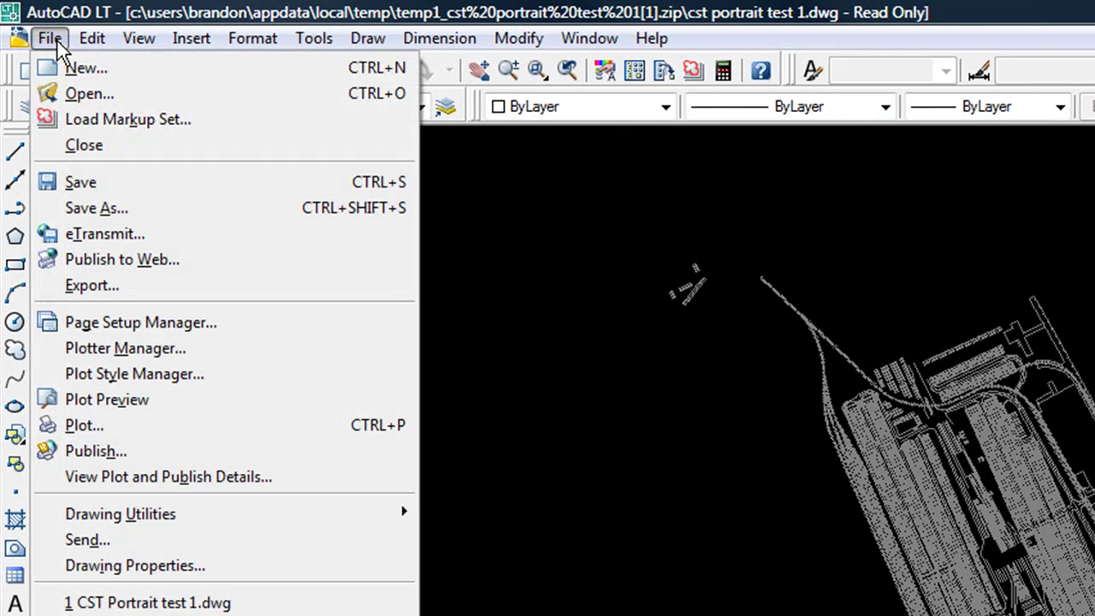
left_click(100, 207)
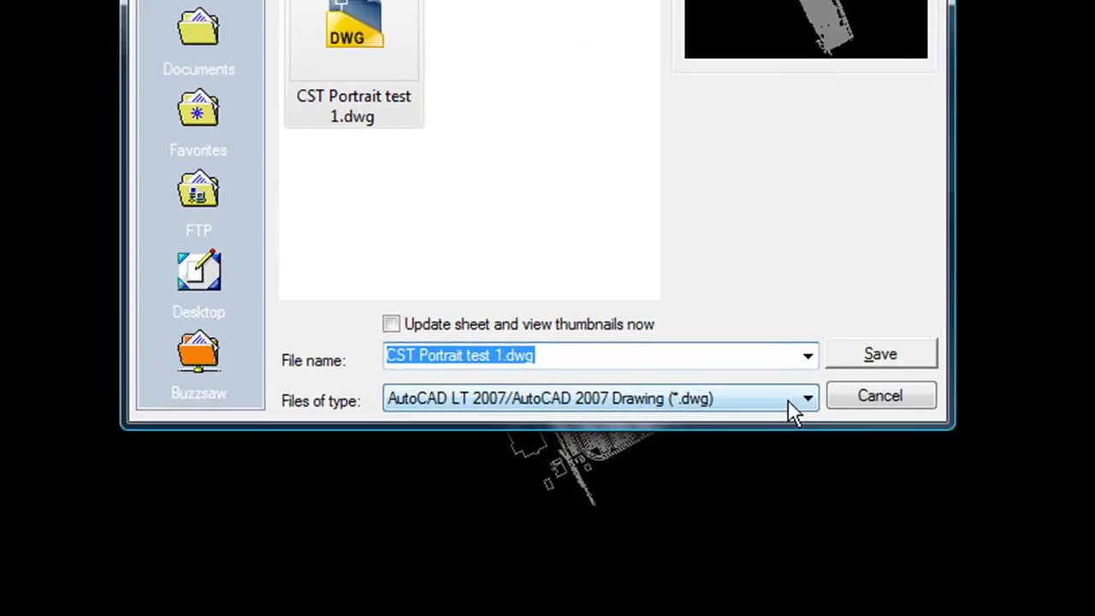
left_click(751, 484)
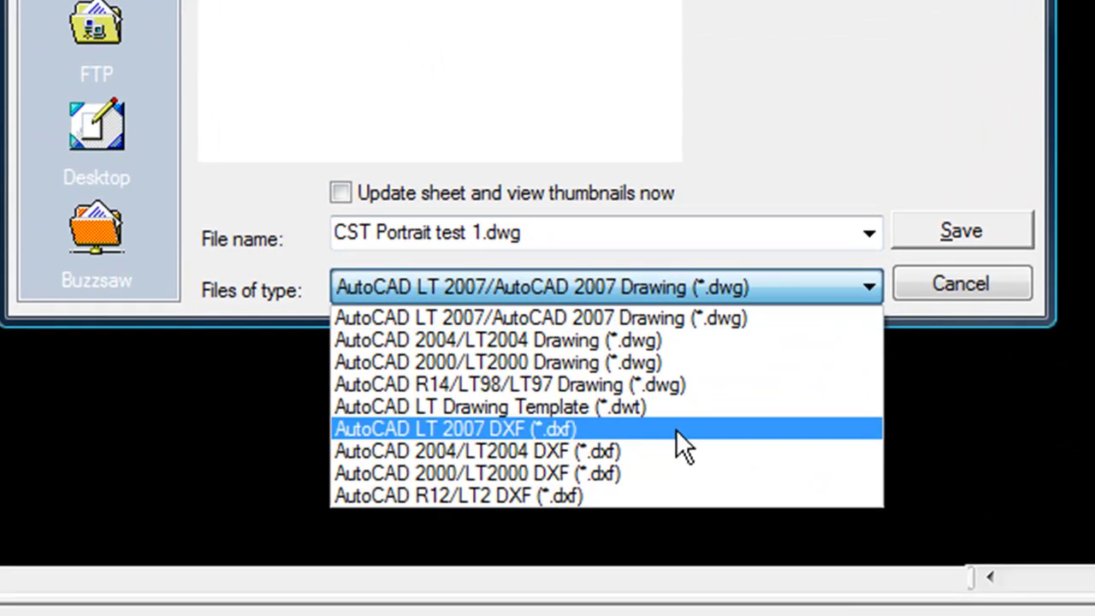
left_click(643, 469)
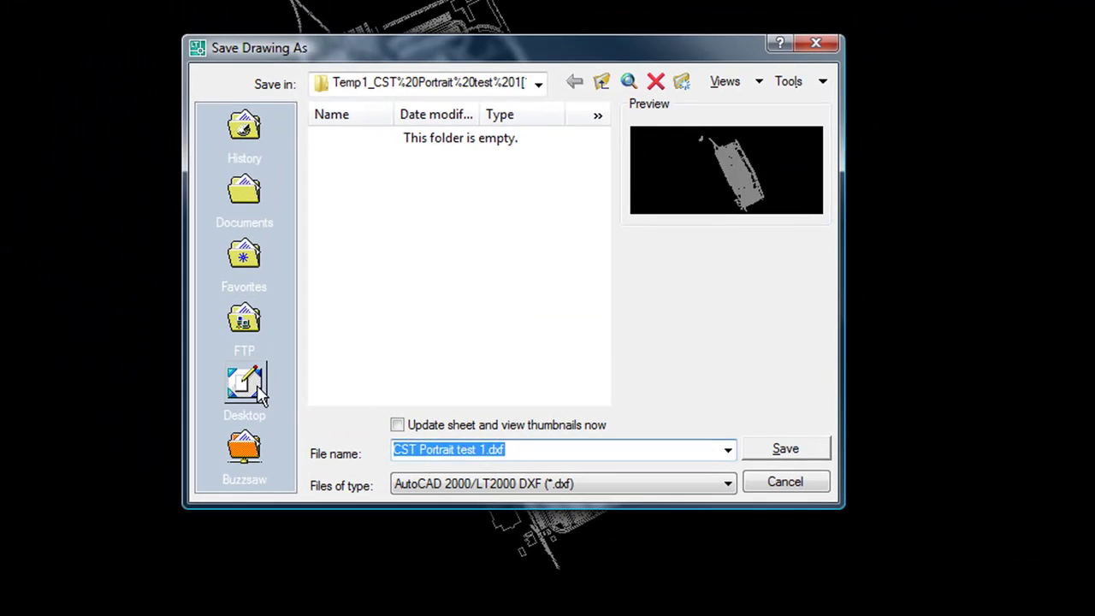
left_click(153, 222)
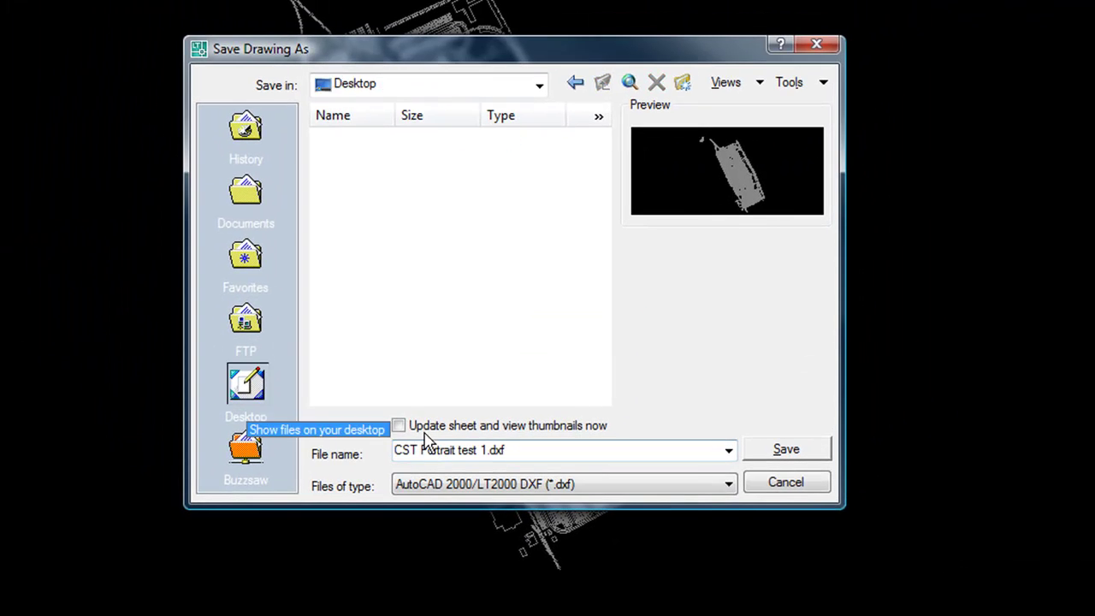
left_click(485, 450)
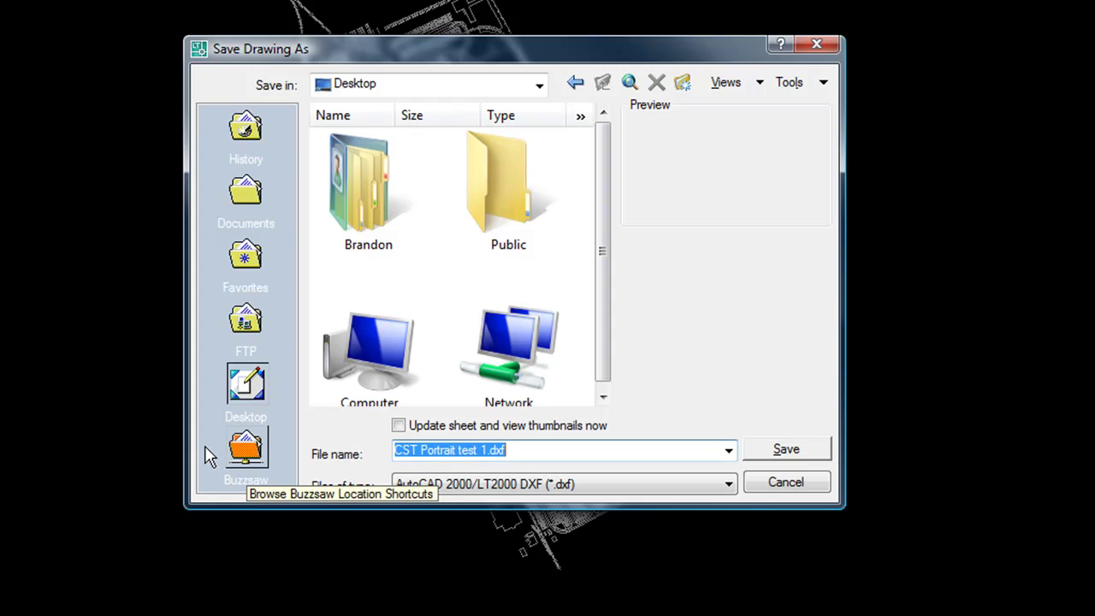
type("CST")
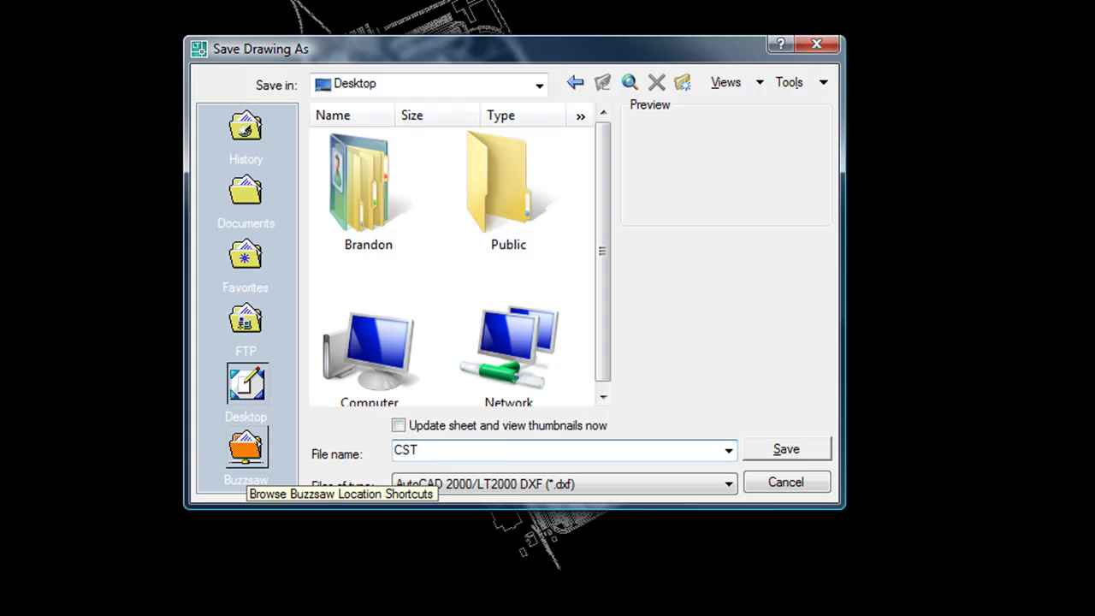
key("Return")
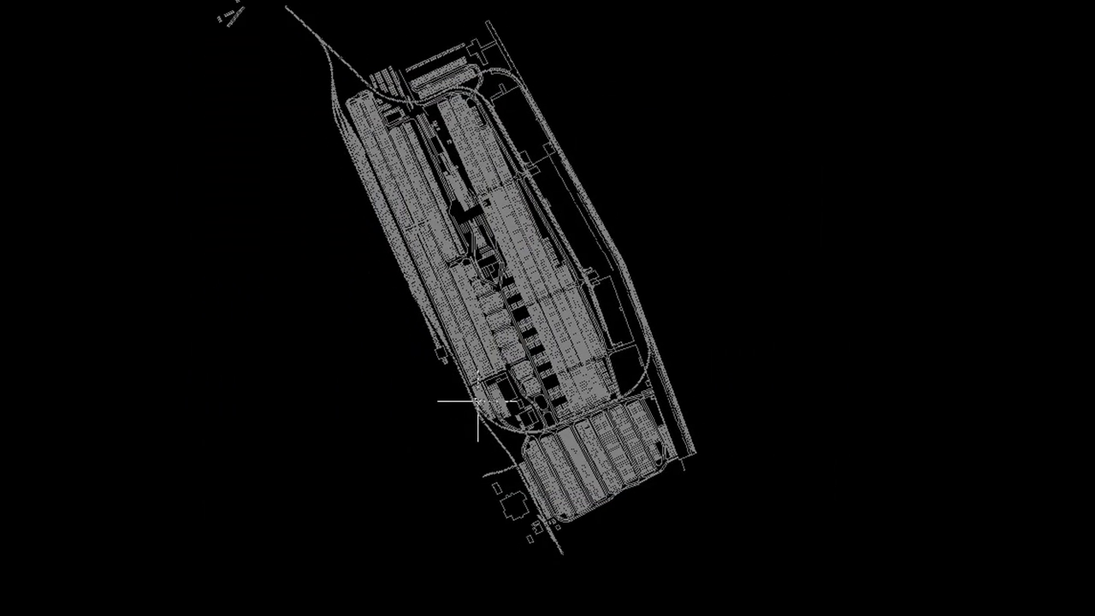